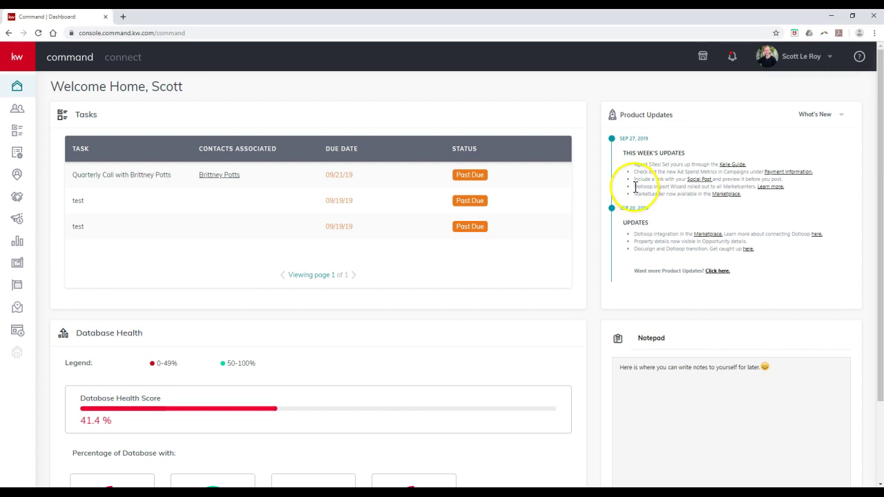
Read the Dotloop Import Wizard update note, then open Settings to see Dotloop among the connected apps.
drag(634, 186, 754, 197)
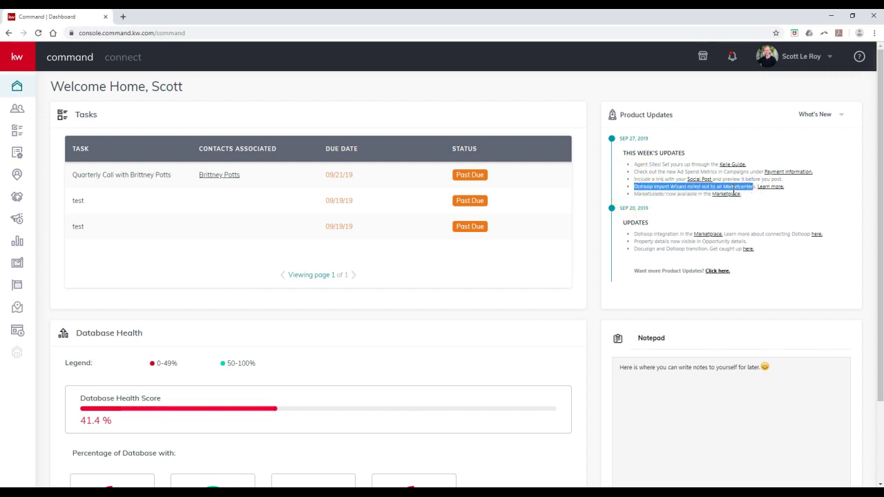
click(641, 190)
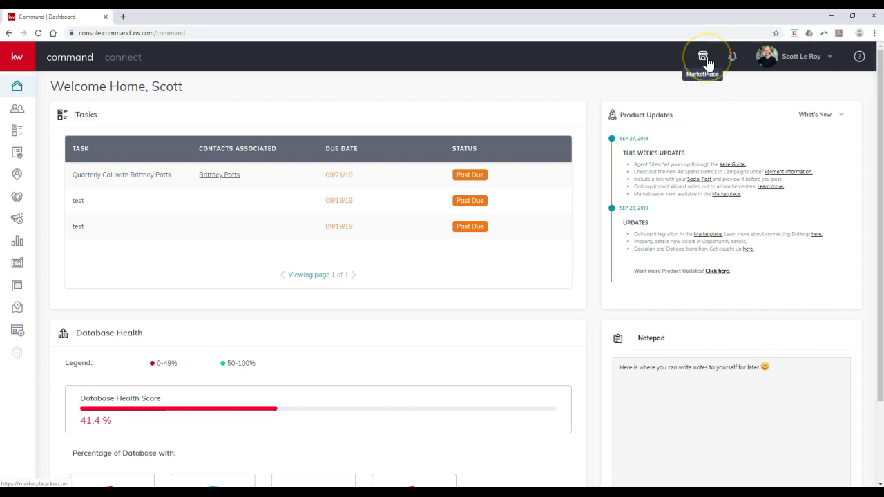
click(829, 58)
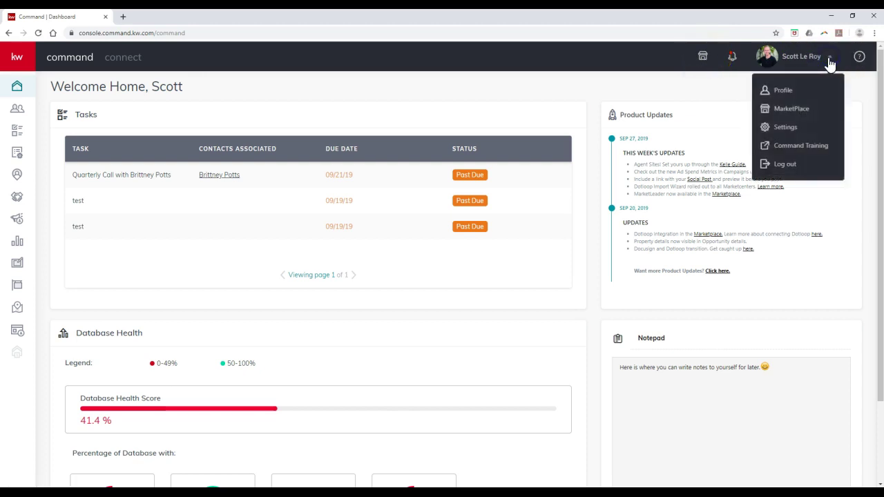
click(785, 127)
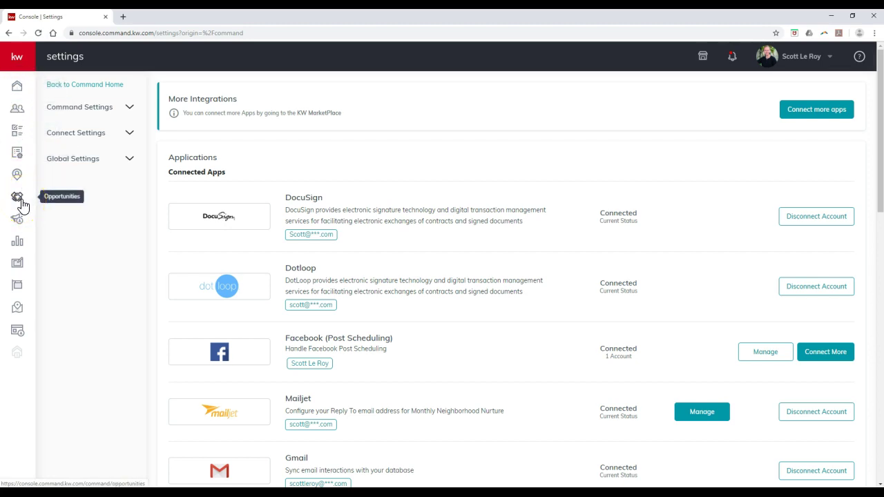
Go to the Opportunities page showing the Listings, Buyers and Leases pipelines.
click(18, 199)
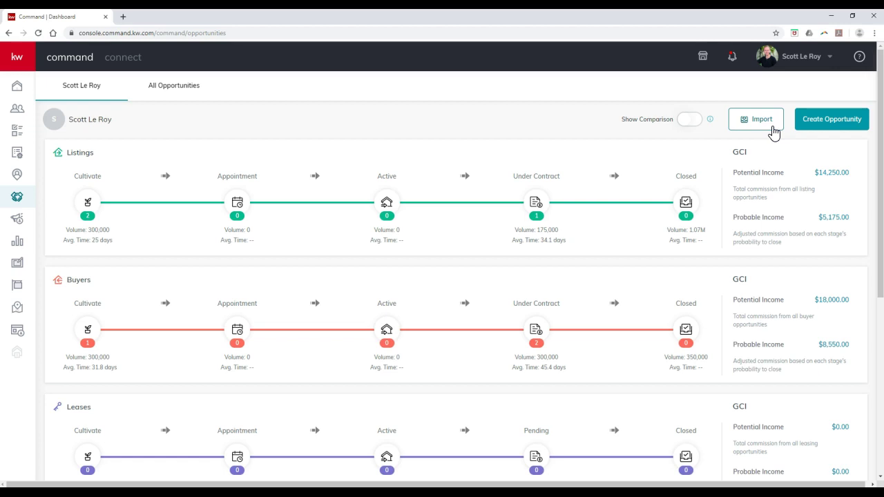
Start a dotloop import and target the Little Rock pipeline after Atlanta - Decatur errors.
click(772, 127)
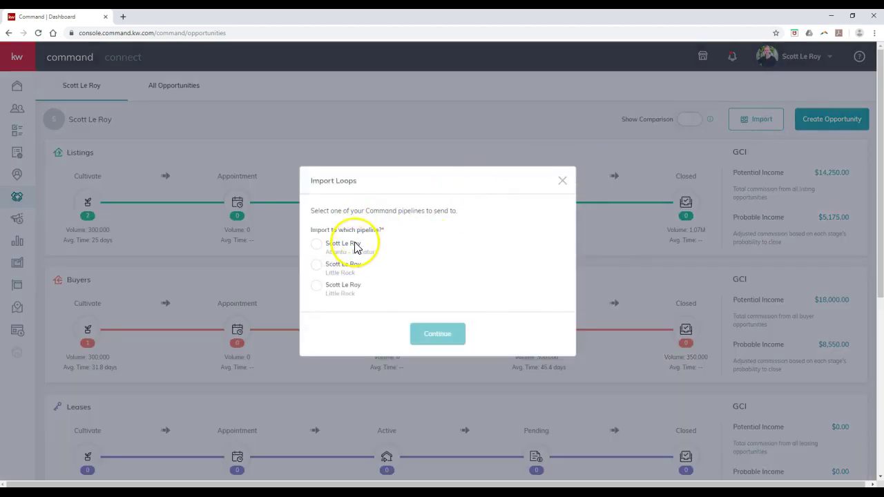
click(316, 245)
click(428, 326)
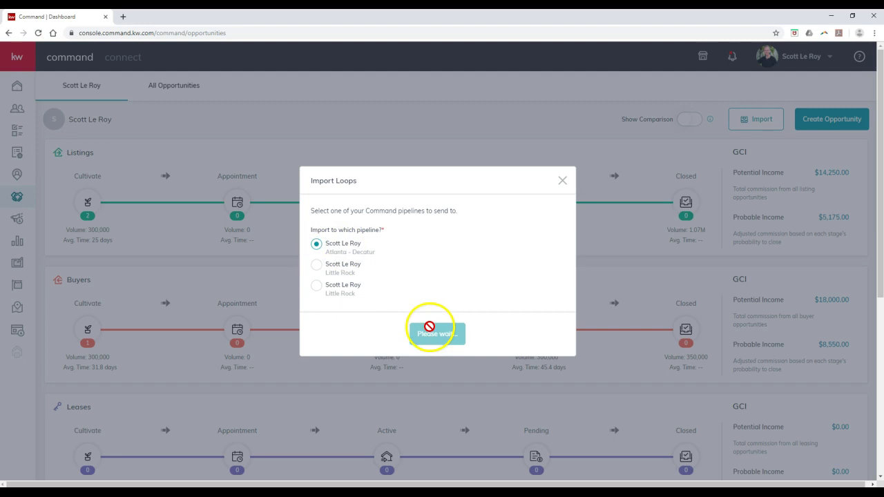
click(316, 271)
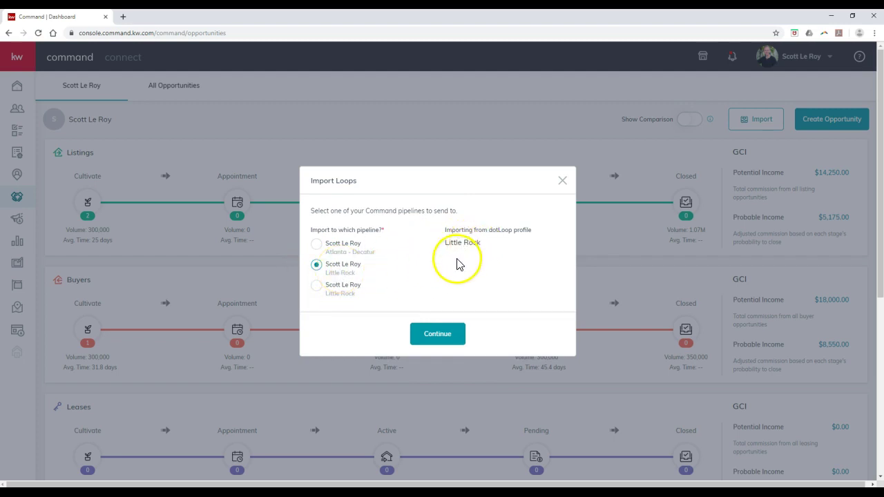
click(444, 333)
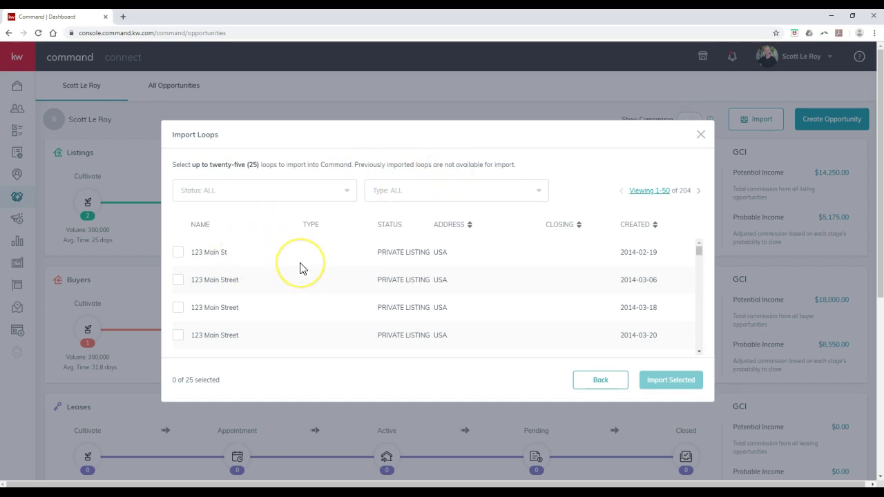
scroll(300, 267, down, 2)
scroll(300, 268, up, 2)
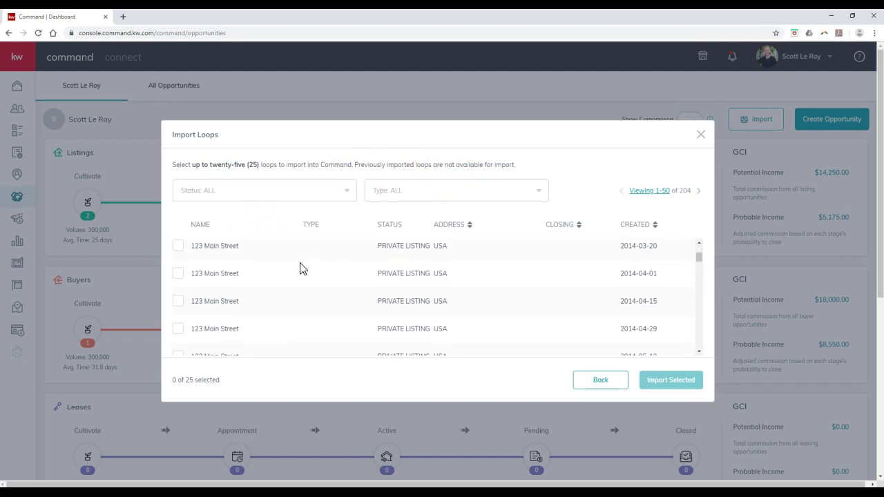
scroll(553, 258, down, 2)
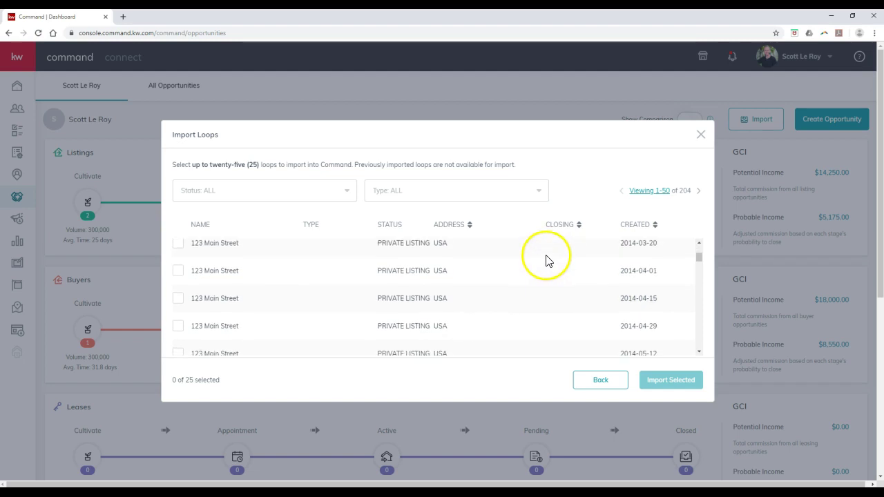
scroll(358, 276, down, 1)
scroll(308, 285, down, 15)
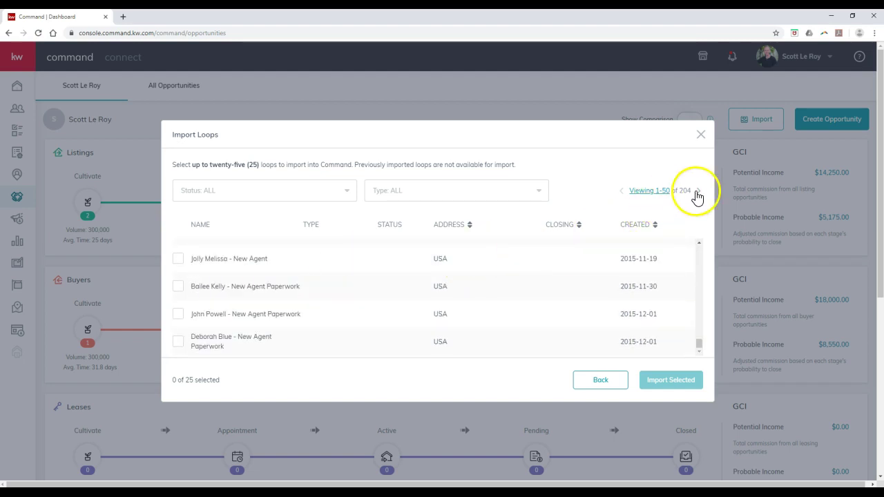
click(697, 191)
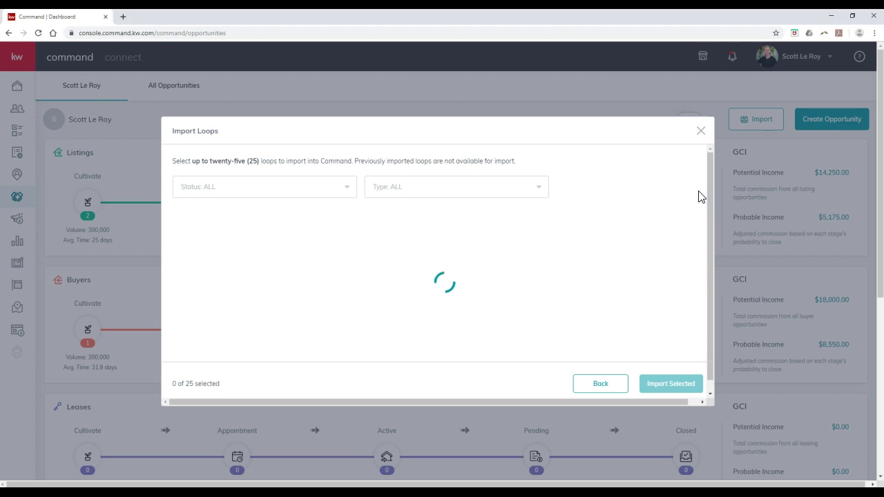
click(282, 198)
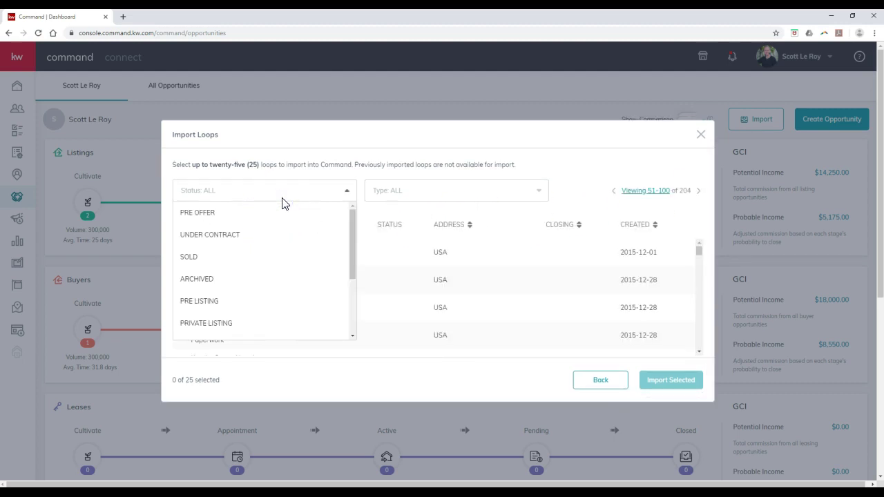
click(430, 192)
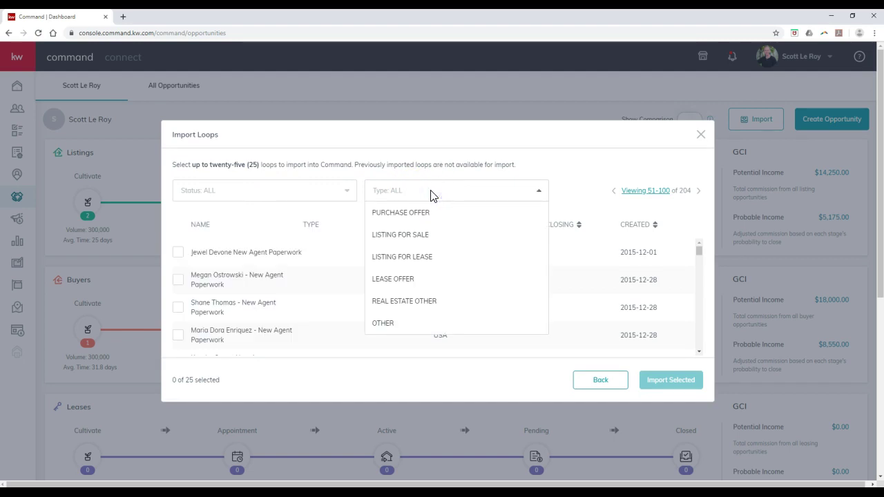
click(430, 192)
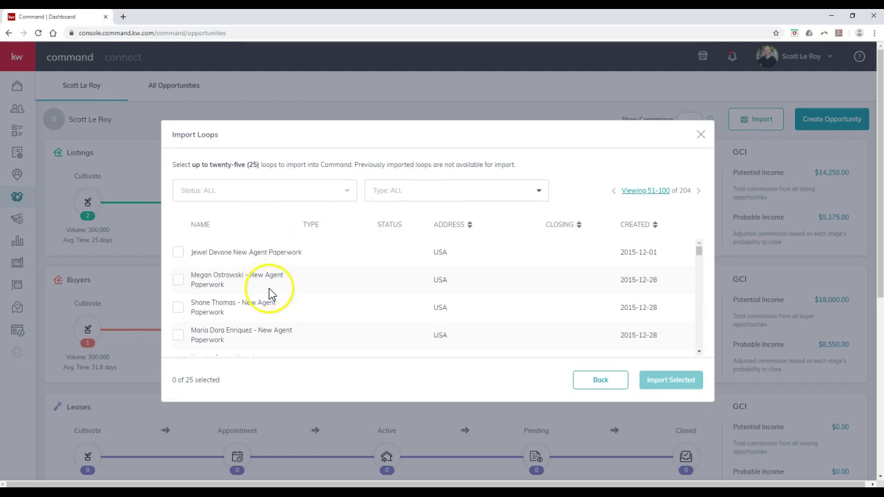
scroll(269, 292, down, 5)
scroll(270, 292, down, 10)
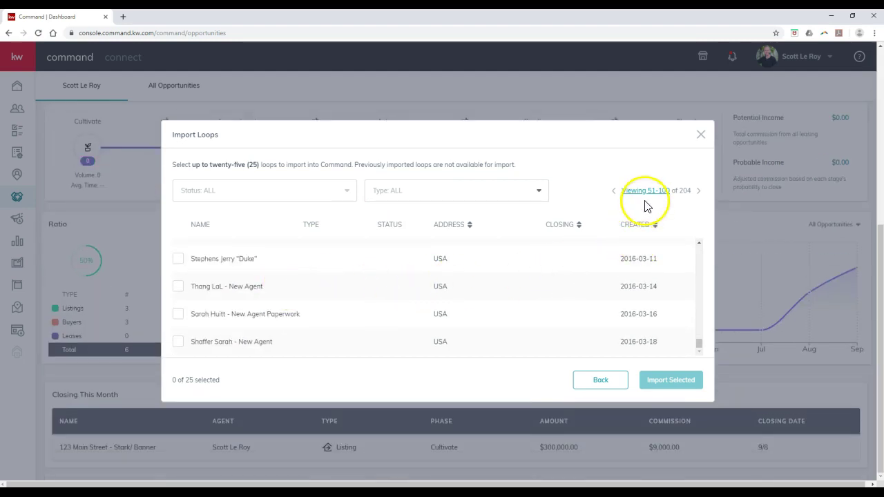
click(614, 193)
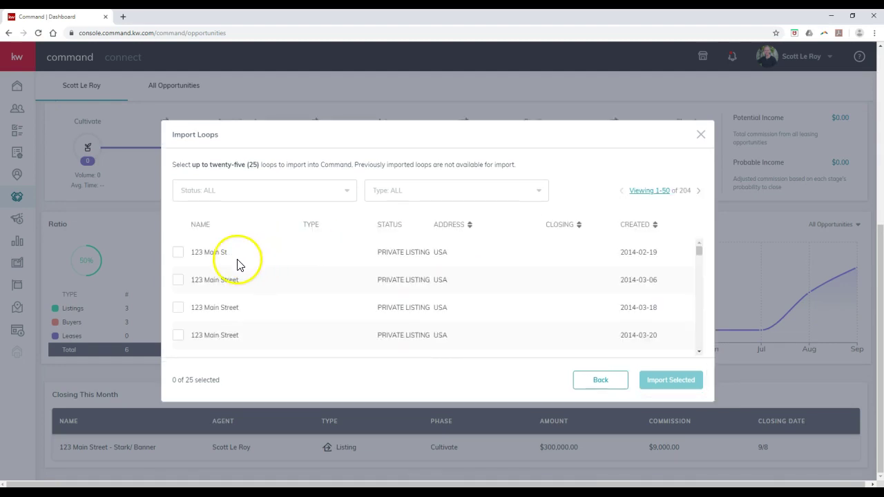
Select the 123 Main Street loop from 2014-03-06 and import it.
click(178, 283)
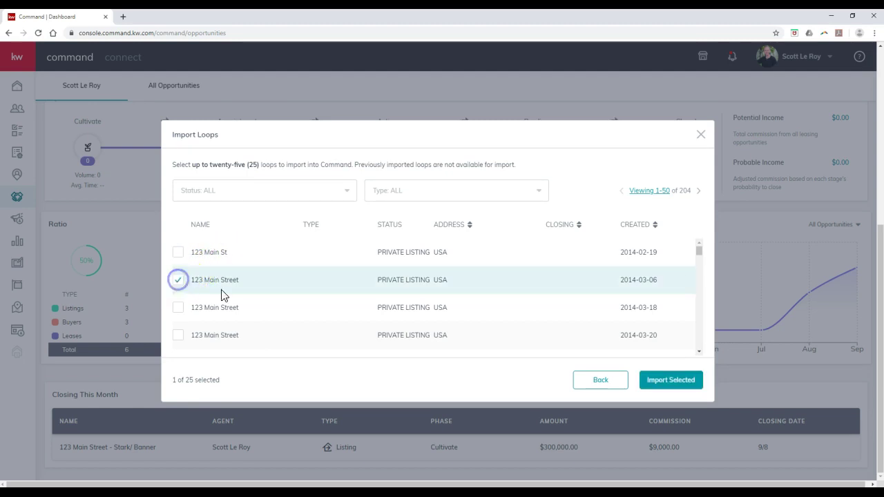
click(662, 385)
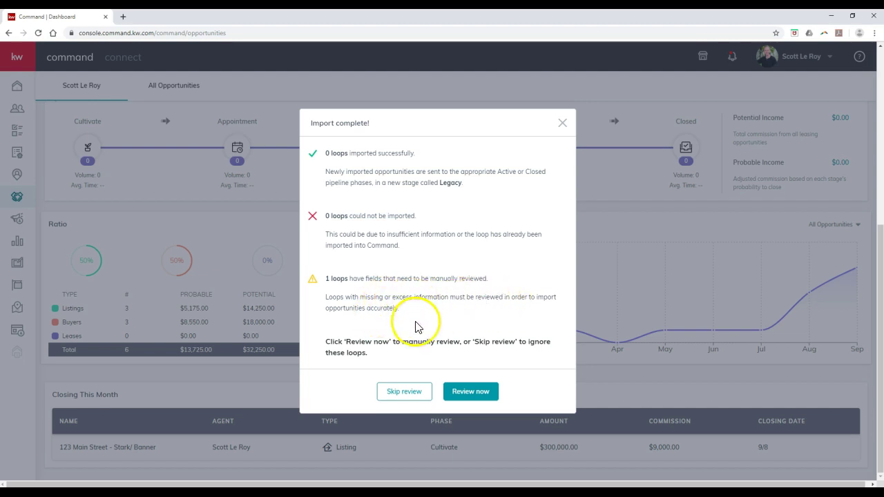
Open the review form for the imported loop and inspect its missing required fields.
click(481, 400)
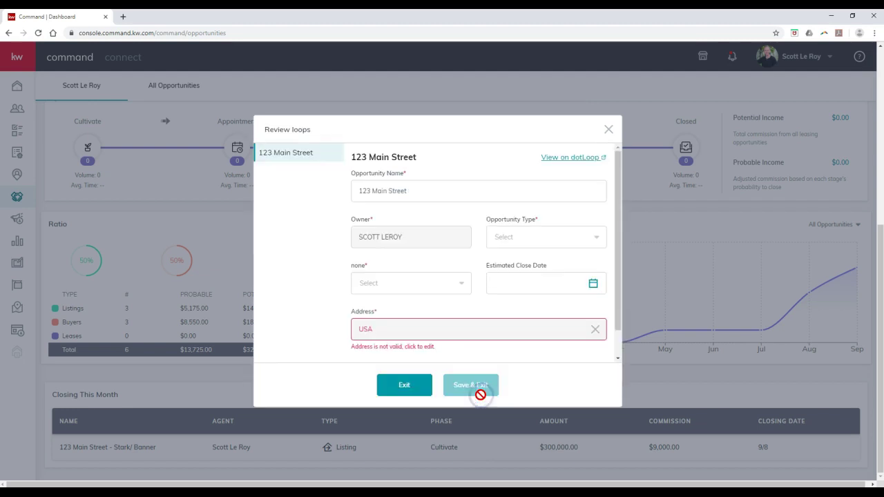
click(433, 336)
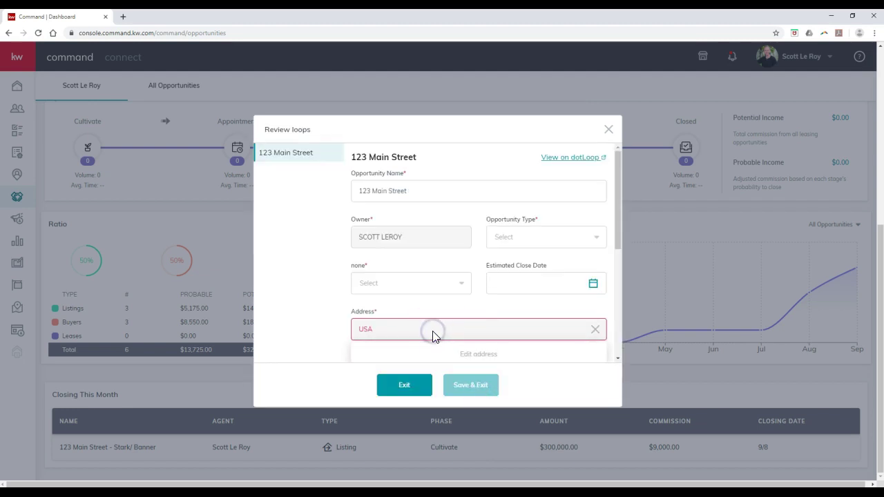
click(421, 290)
click(423, 291)
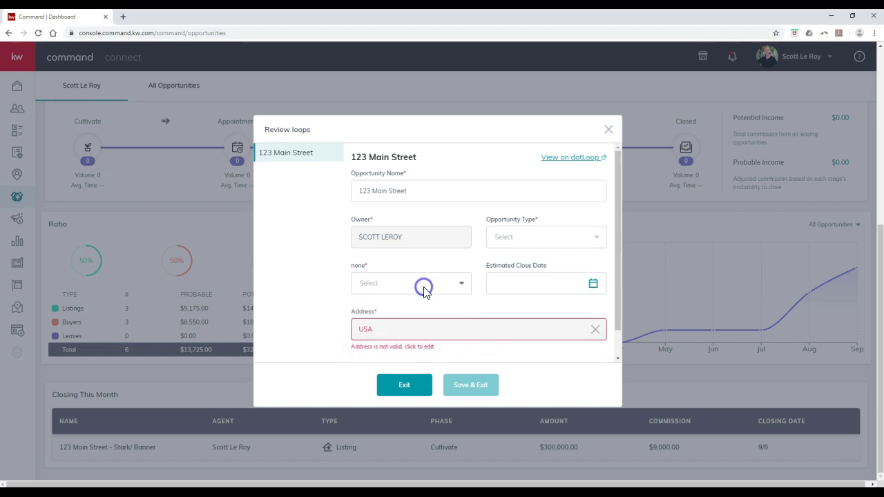
click(410, 336)
Set the Opportunity Type to Listing and choose the agent as seller.
click(559, 240)
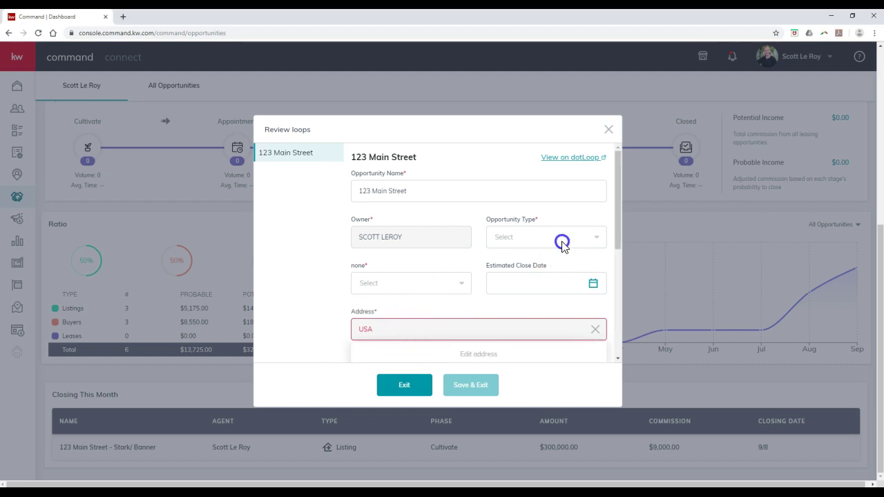
click(521, 268)
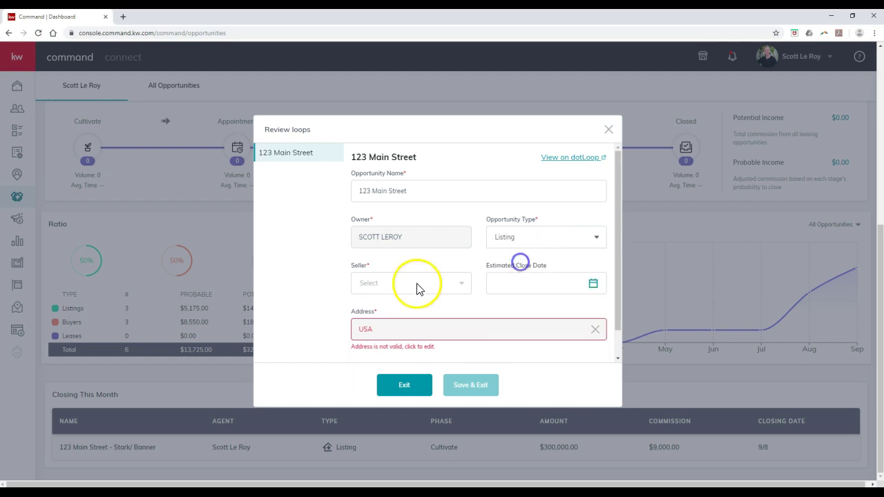
click(408, 283)
click(398, 309)
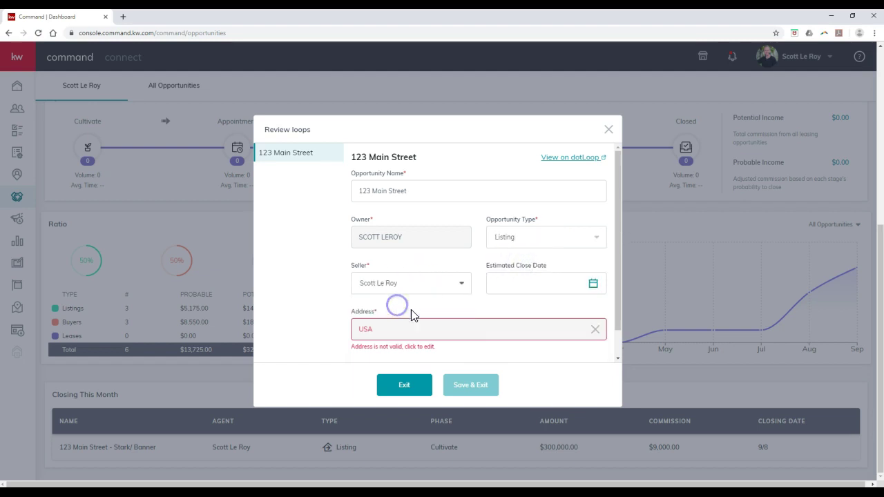
click(433, 330)
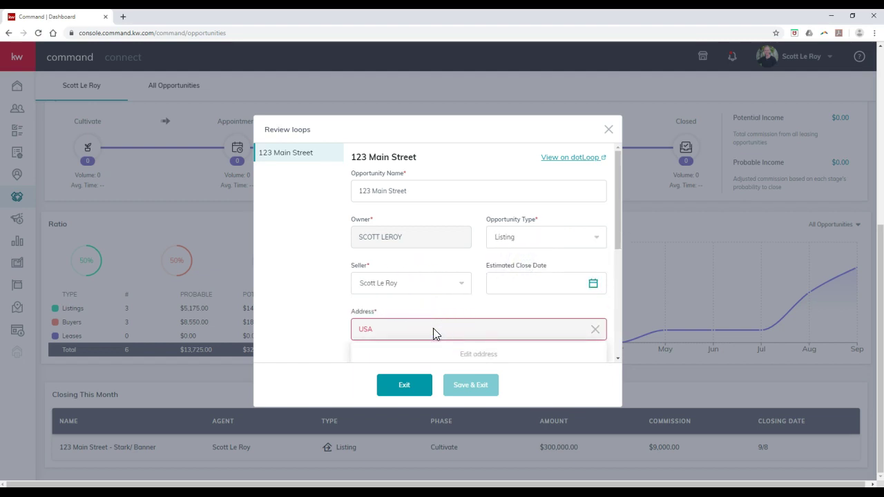
click(450, 352)
Set the country to United States of America and fill in Address Line 1.
scroll(463, 318, down, 3)
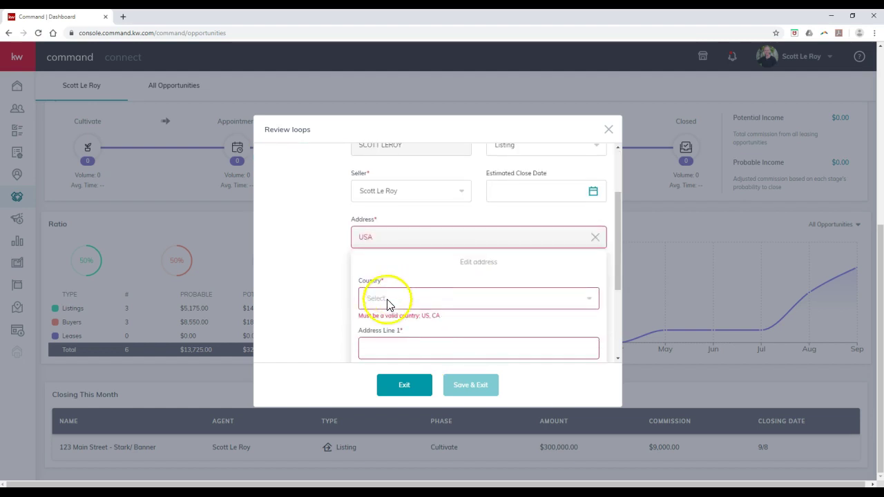
click(421, 205)
click(410, 227)
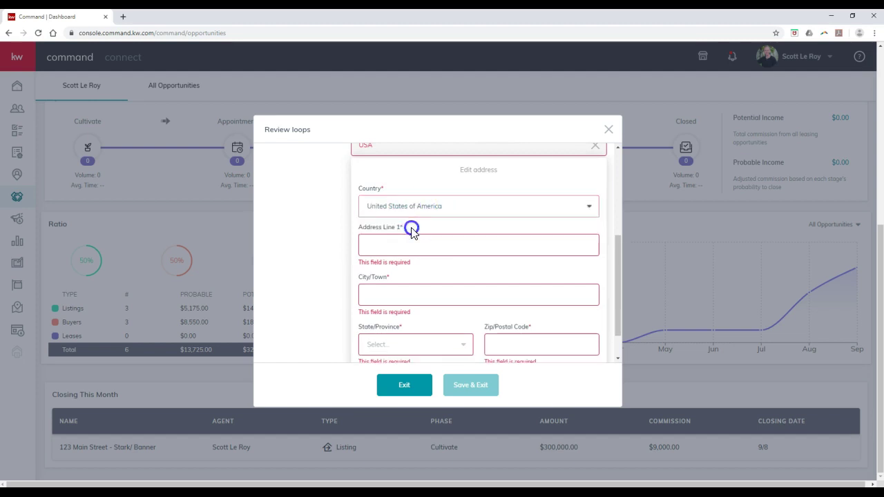
click(391, 250)
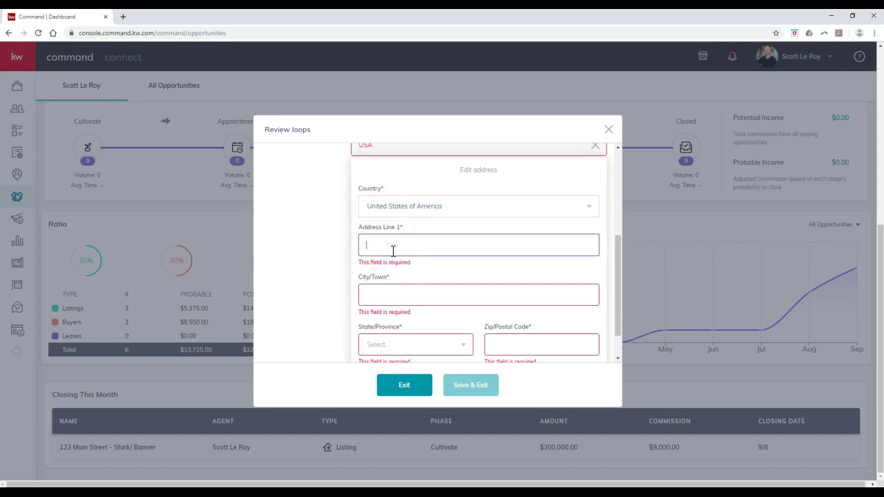
text(4)
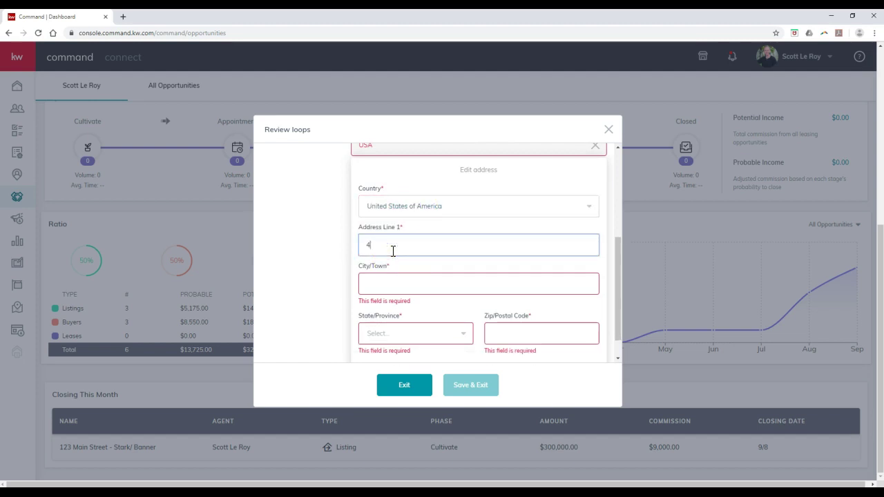
key(BackSpace)
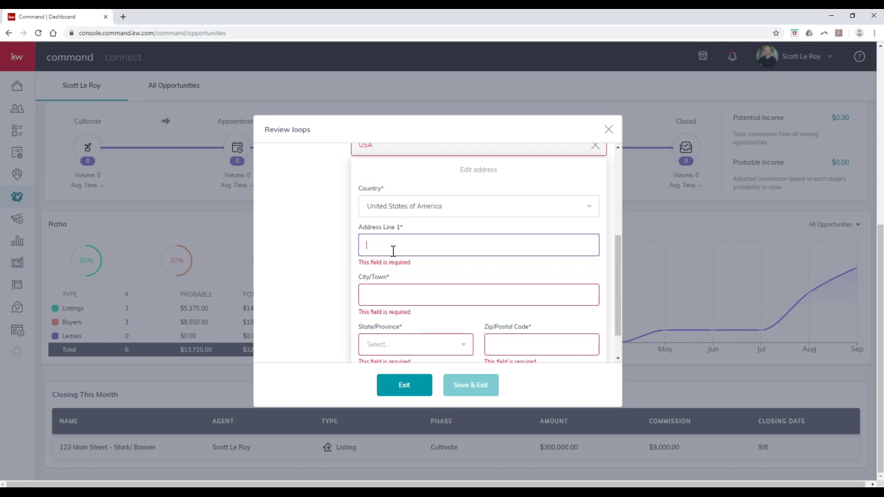
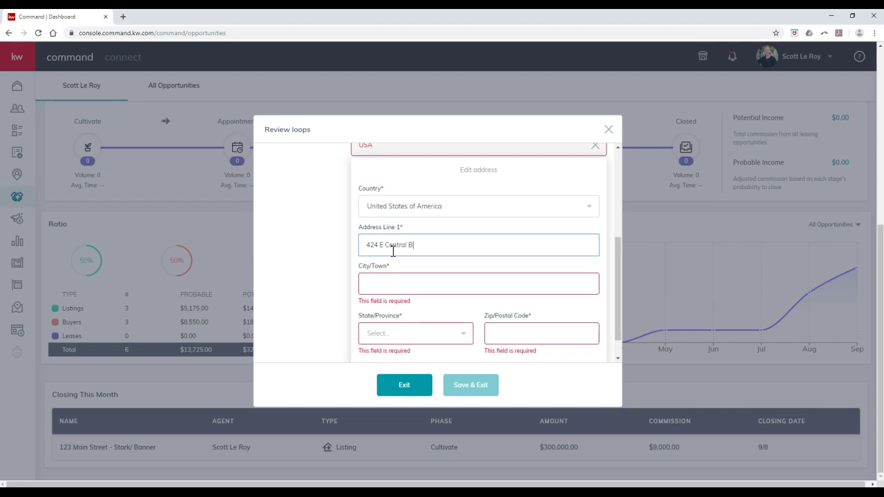
Enter city Orlando, state Florida and zip 32801, submit the address, and Save & Exit.
key(Tab)
text(Orlando)
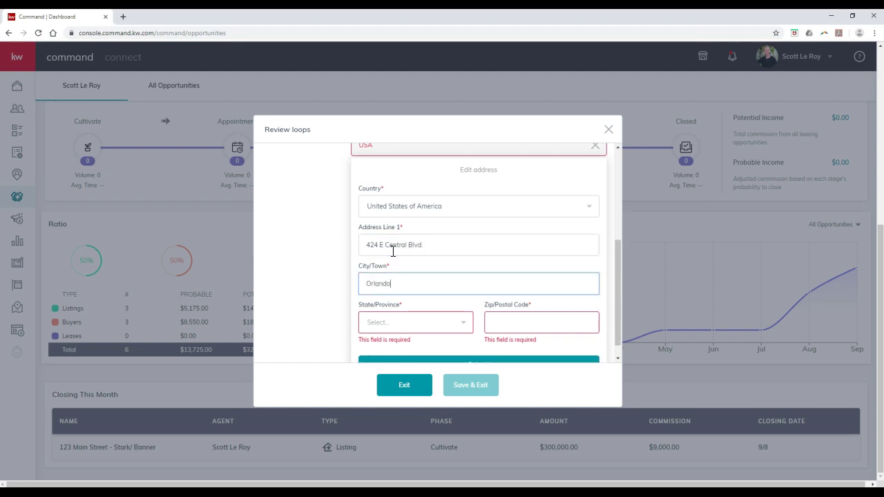
key(Tab)
text(F)
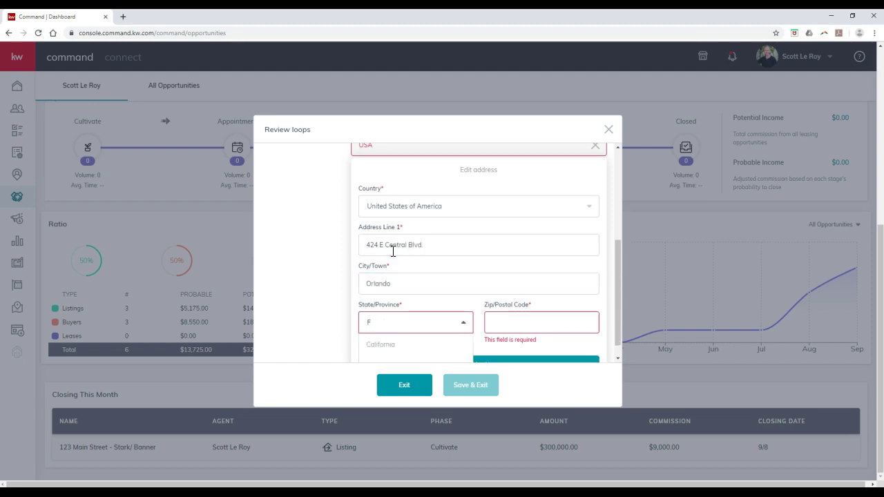
text(l)
key(Return)
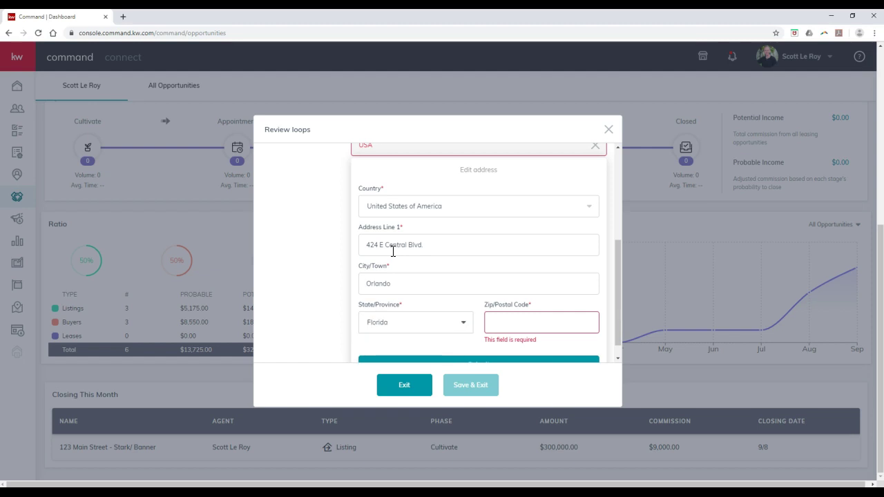
key(Tab)
text(32801)
key(BackSpace)
text(1)
click(493, 347)
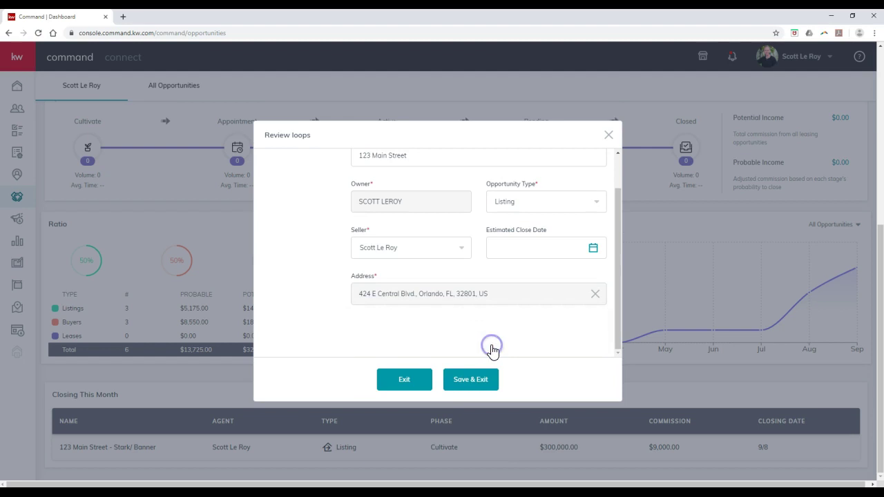
click(474, 379)
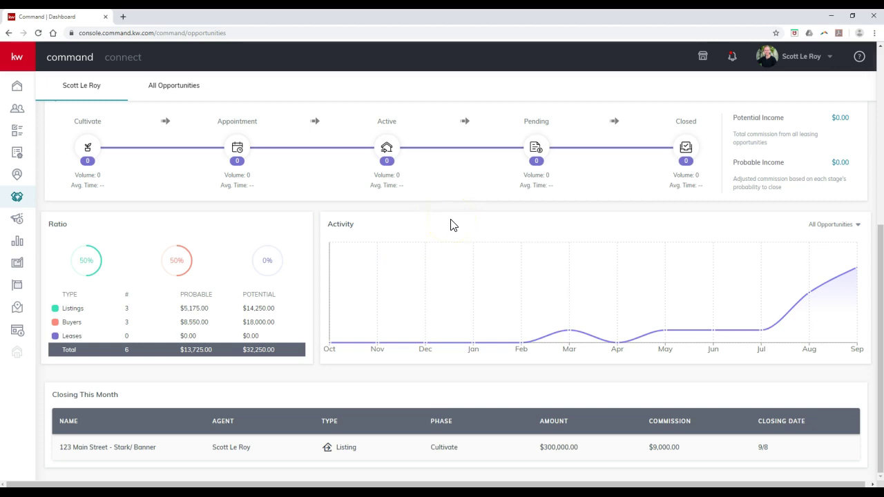
Scroll the dashboard to check the Listings pipeline now counts 1 Active opportunity.
scroll(450, 225, up, 1)
scroll(450, 225, down, 1)
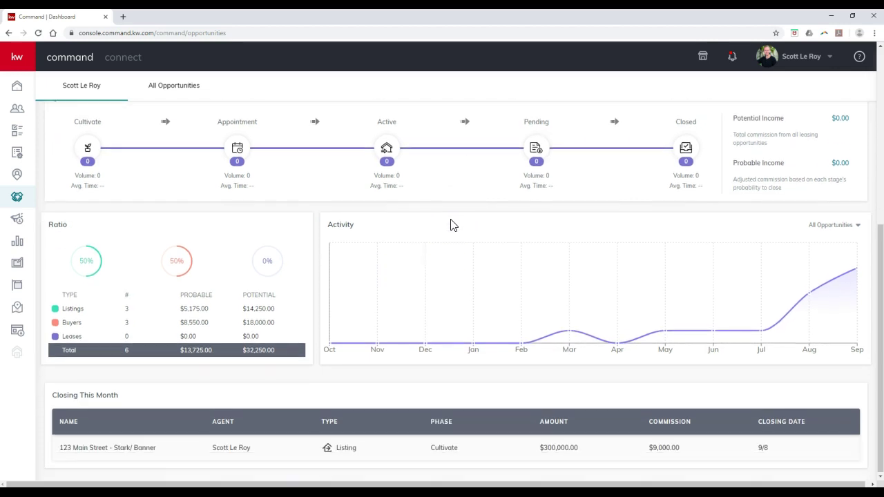
scroll(450, 225, up, 1)
scroll(450, 225, up, 5)
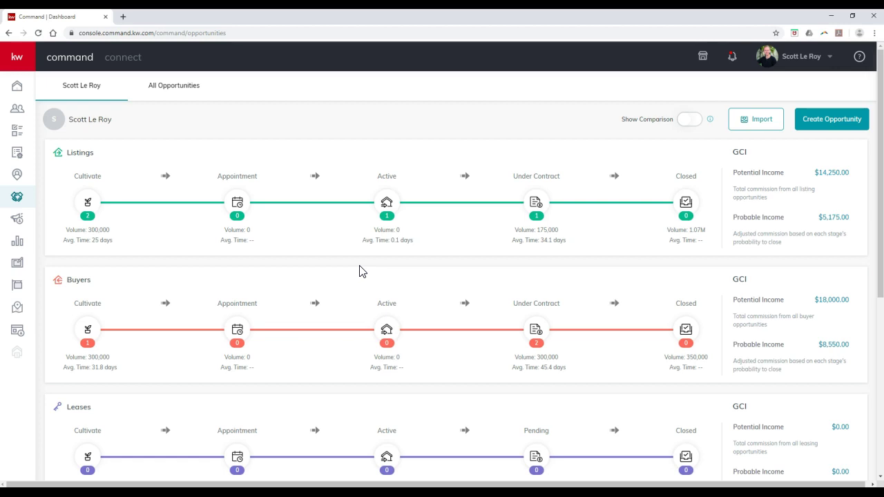
scroll(189, 205, down, 3)
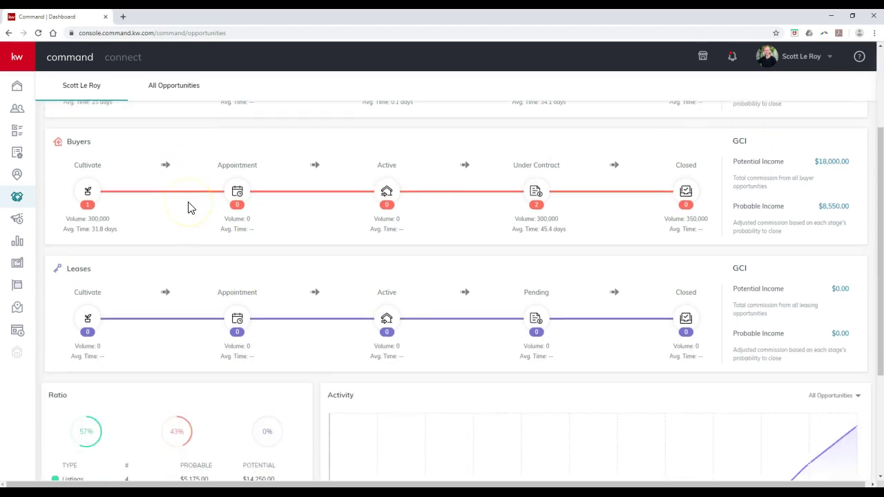
scroll(193, 208, up, 3)
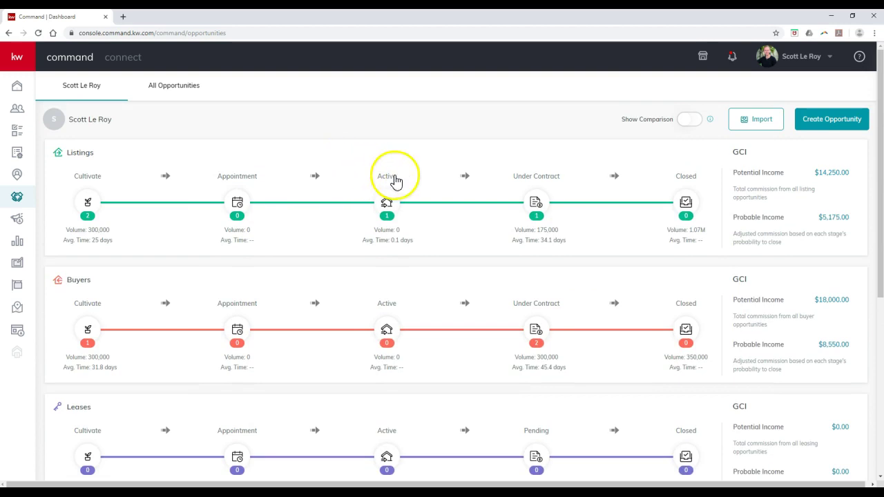
View the Closed listings board, then list all 11 opportunities including 123 Main Street.
click(690, 201)
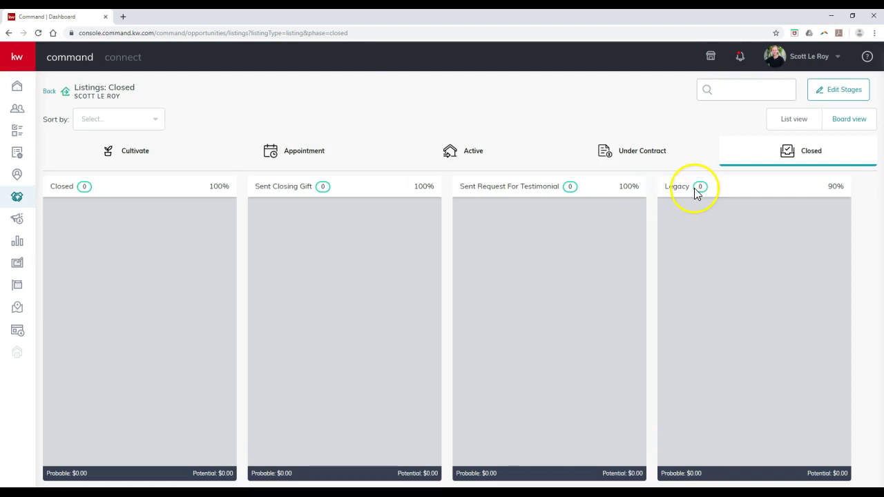
click(51, 91)
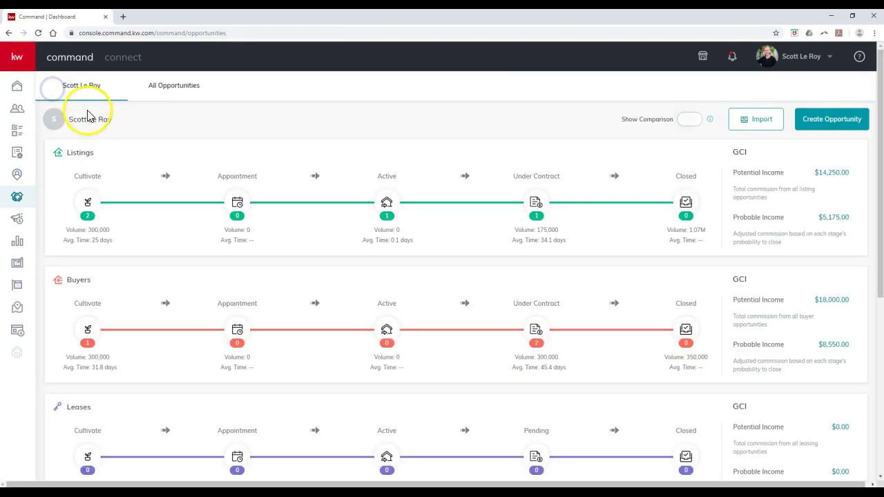
click(182, 88)
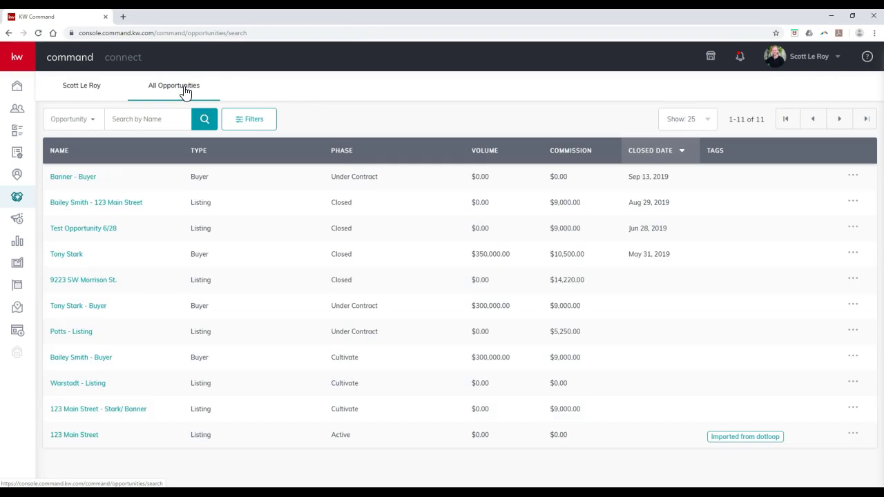